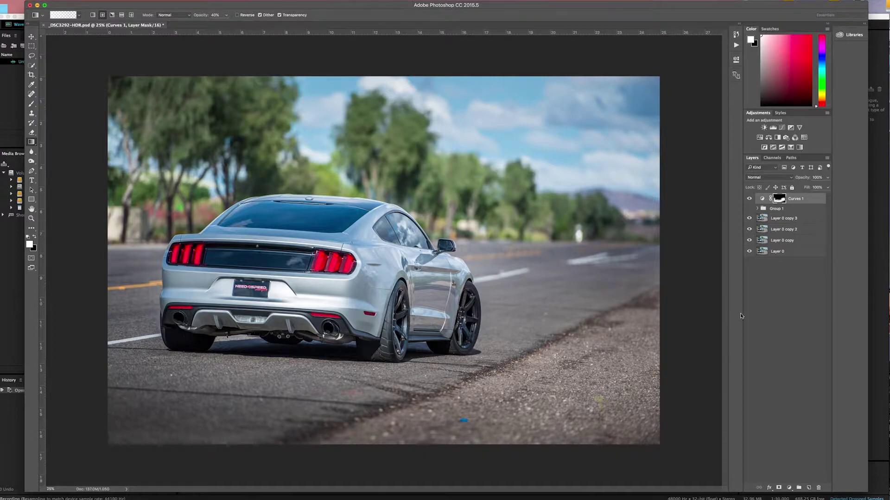
- Hide Group 1, delete Layer 0 copy through Layer 0 copy 3, and duplicate Layer 0
{"action": "left_click", "coordinate": [749, 209]}
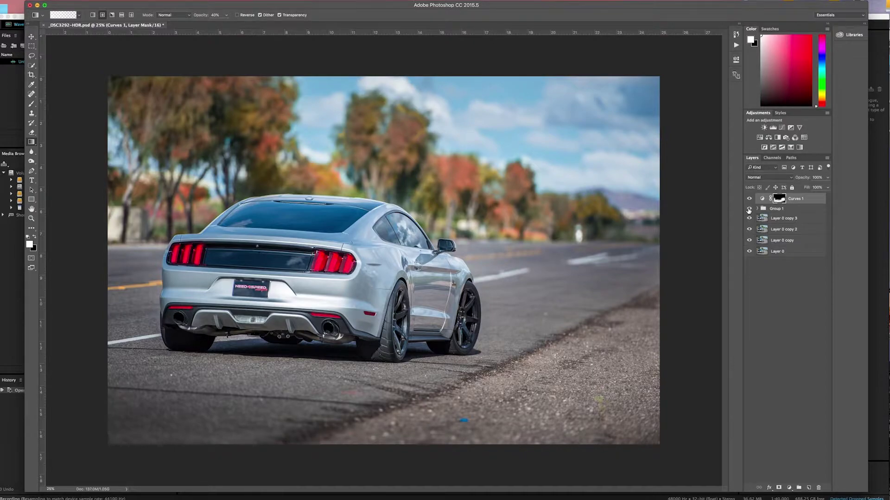
{"action": "left_click", "coordinate": [748, 210]}
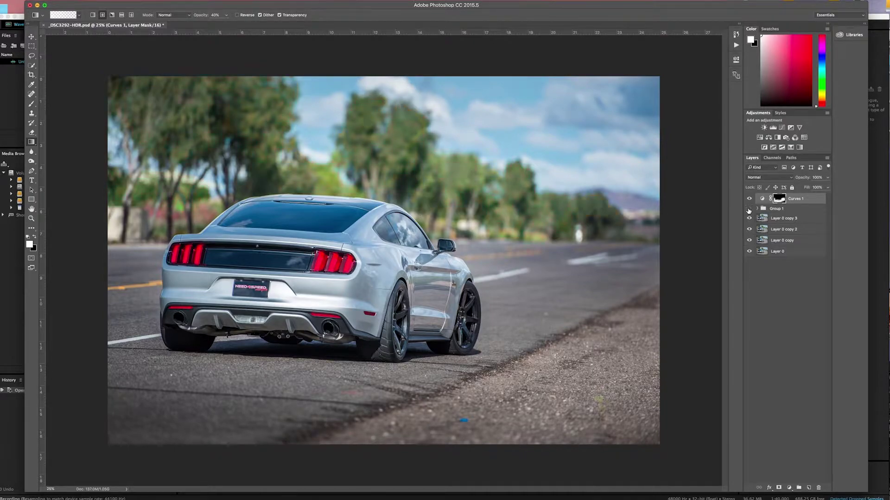
{"action": "left_click", "coordinate": [780, 221]}
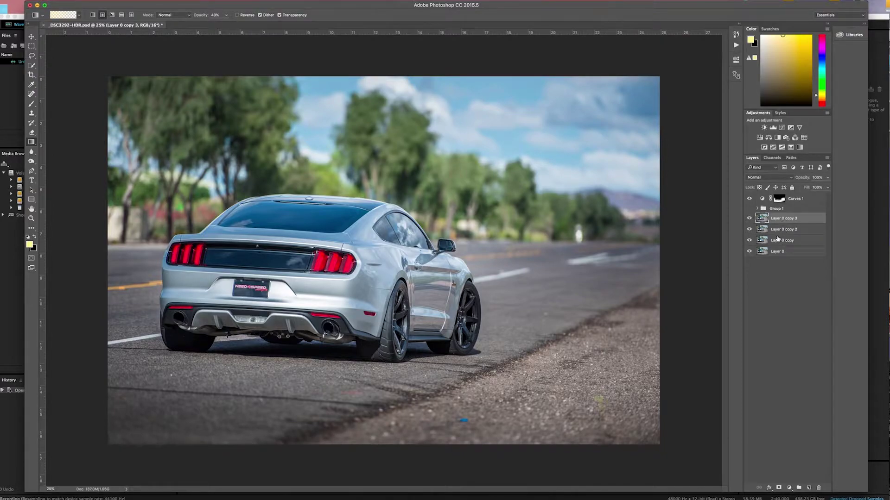
{"action": "left_click", "coordinate": [777, 240], "text": "shift"}
{"action": "key", "text": "Delete"}
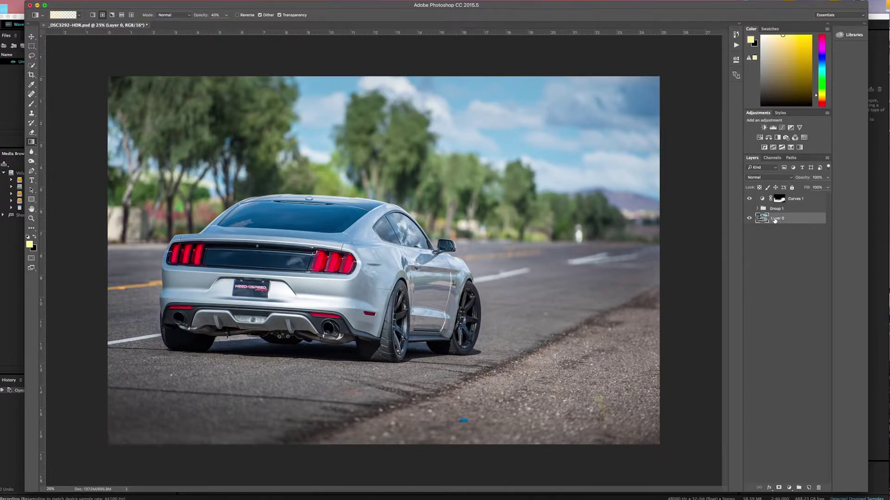
{"action": "key", "text": "super+j"}
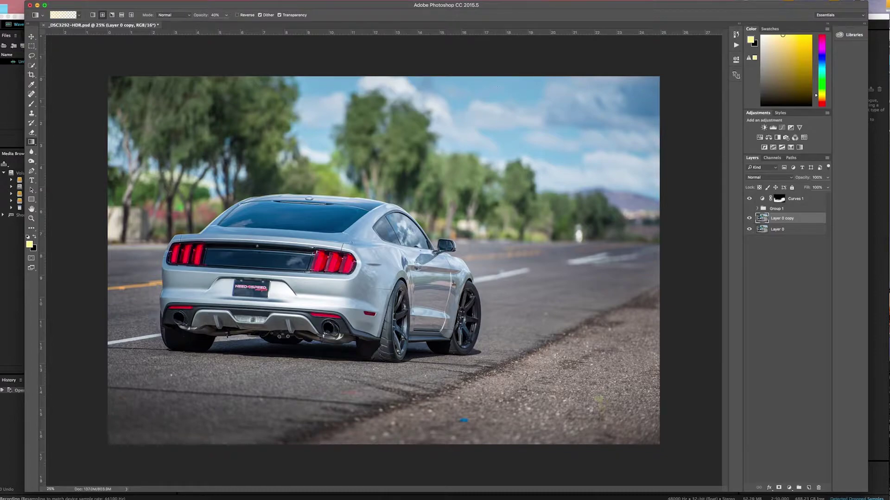
- Launch Color Efex Pro 4 from Nik Collection on Layer 0 copy and pick Indian Summer
{"action": "left_click", "coordinate": [148, 0]}
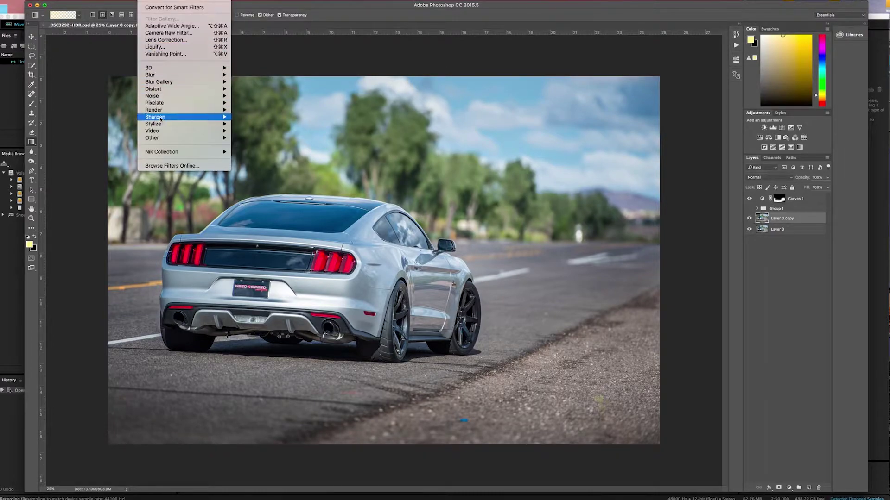
{"action": "mouse_move", "coordinate": [155, 154]}
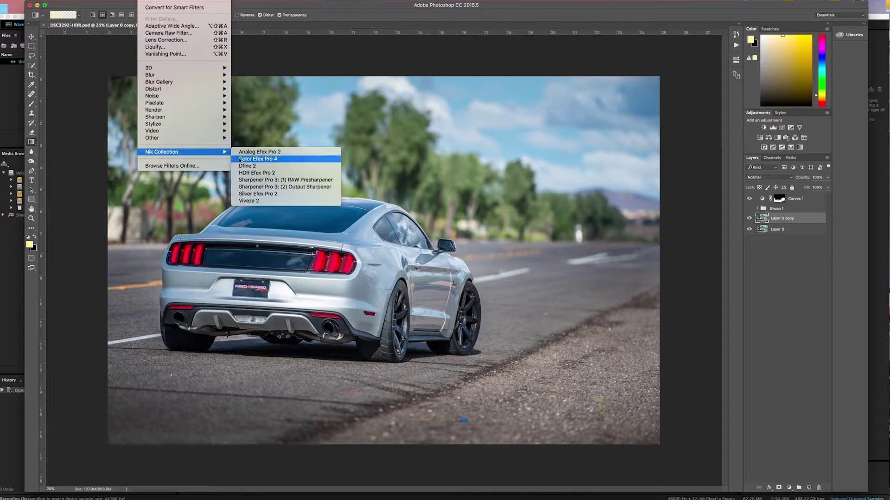
{"action": "left_click", "coordinate": [245, 159]}
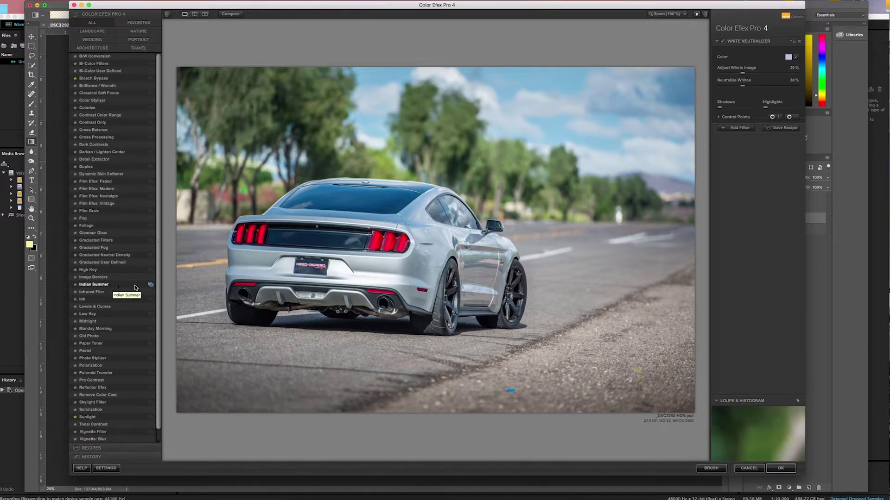
{"action": "left_click", "coordinate": [150, 286]}
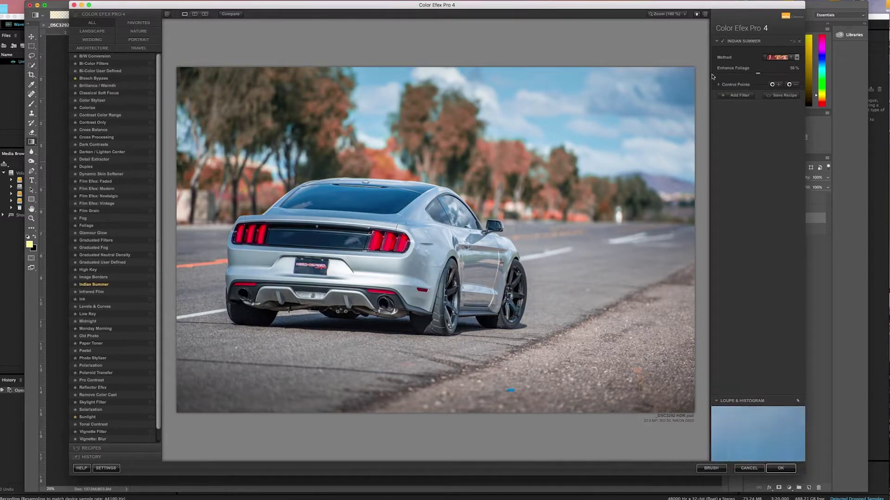
- Compare Indian Summer methods 2, 3 and 4, then apply Method 2 for red foliage
{"action": "left_click", "coordinate": [795, 57]}
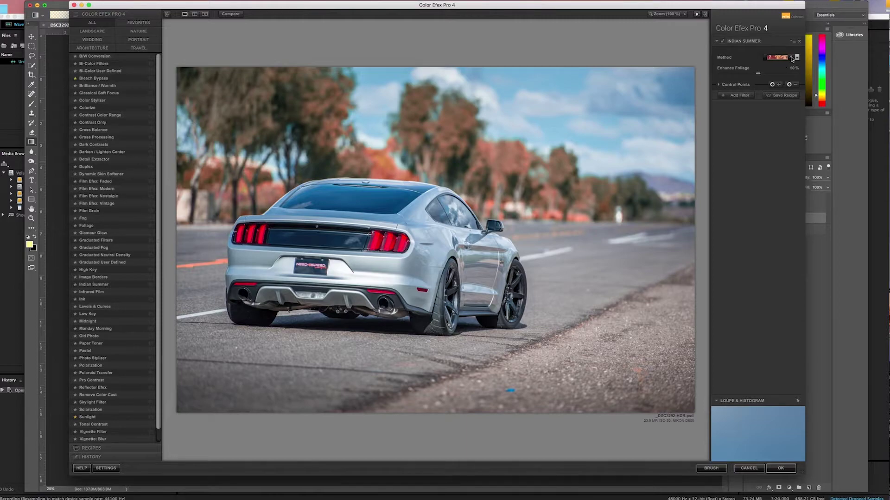
{"action": "left_click", "coordinate": [796, 58]}
{"action": "left_click", "coordinate": [787, 72]}
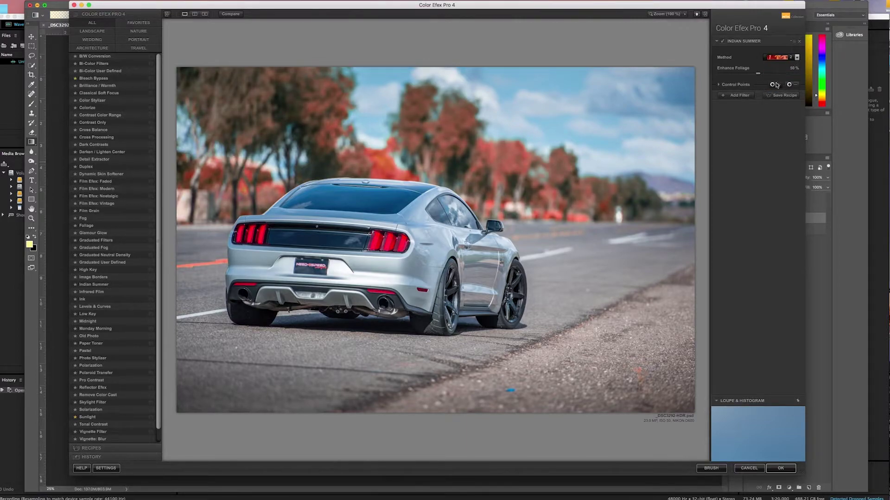
{"action": "left_click", "coordinate": [796, 58]}
{"action": "left_click", "coordinate": [779, 81]}
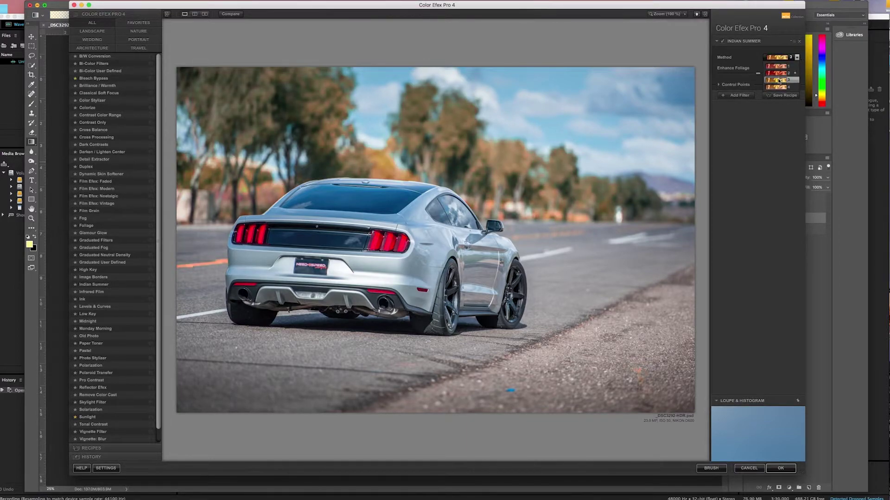
{"action": "left_click", "coordinate": [797, 57]}
{"action": "left_click", "coordinate": [779, 87]}
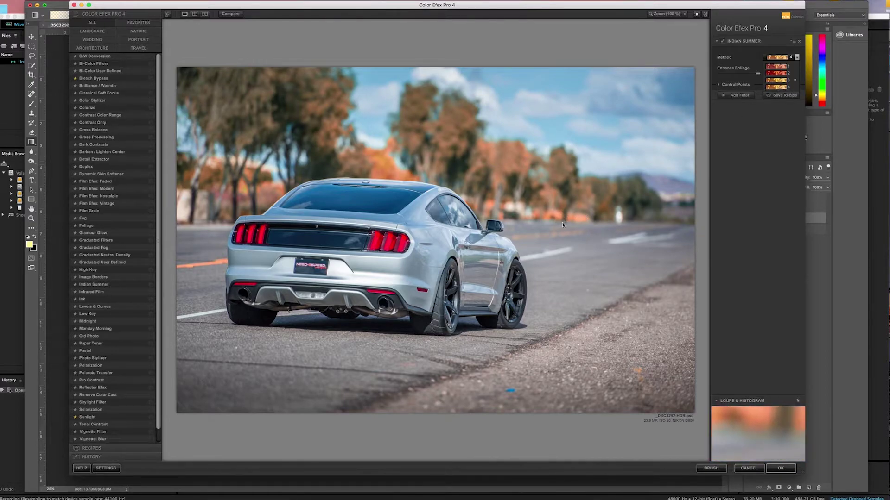
{"action": "left_click", "coordinate": [770, 73]}
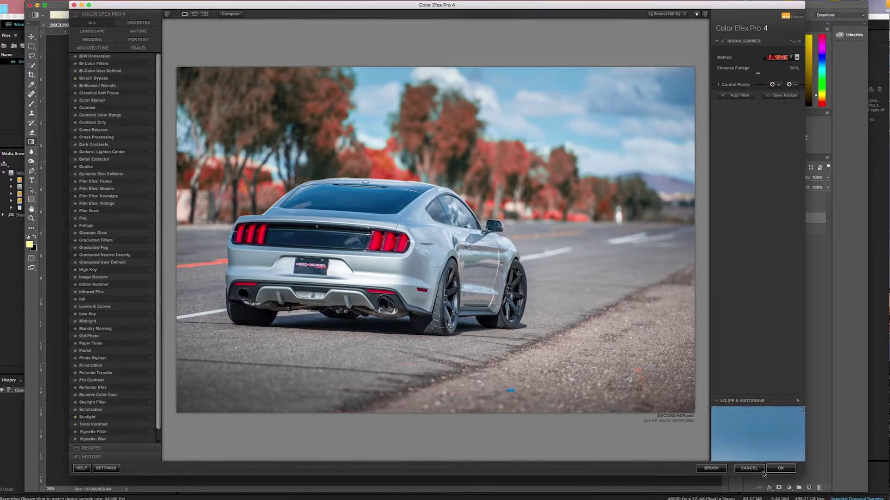
{"action": "left_click", "coordinate": [780, 469]}
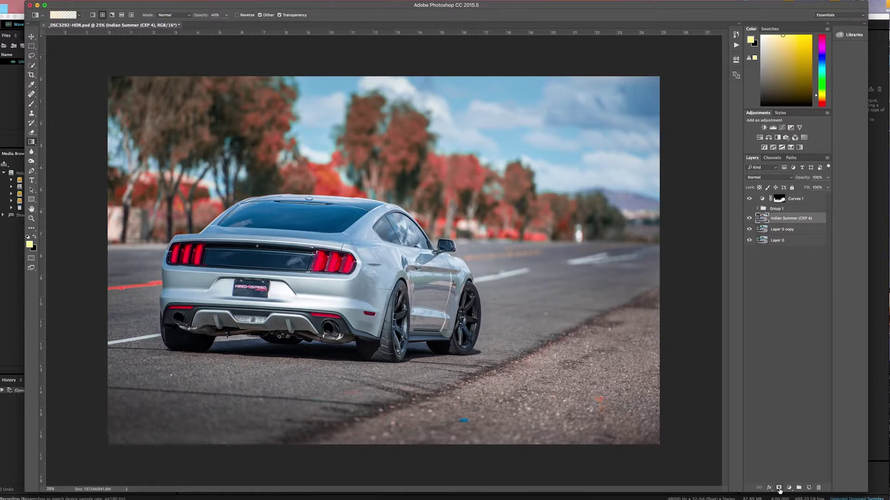
- Hide the red Indian Summer layer behind a black mask and reselect Layer 0 copy
{"action": "left_click", "coordinate": [778, 489], "text": "alt"}
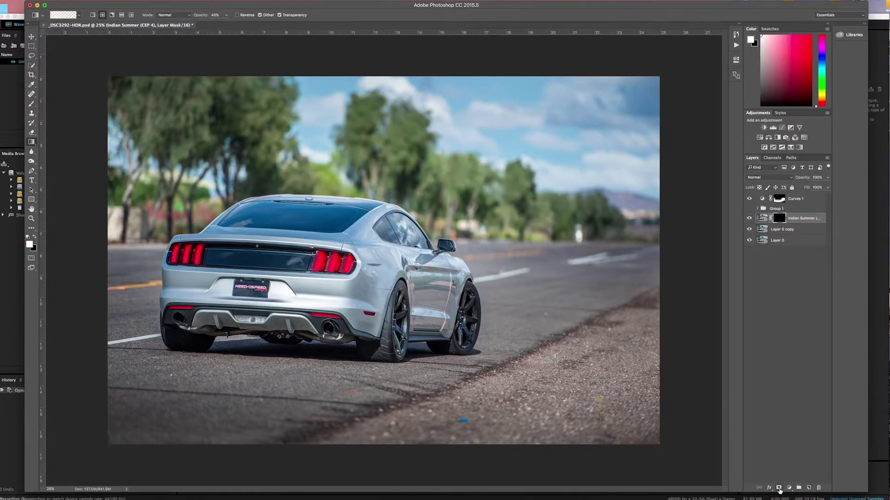
{"action": "left_click", "coordinate": [777, 232]}
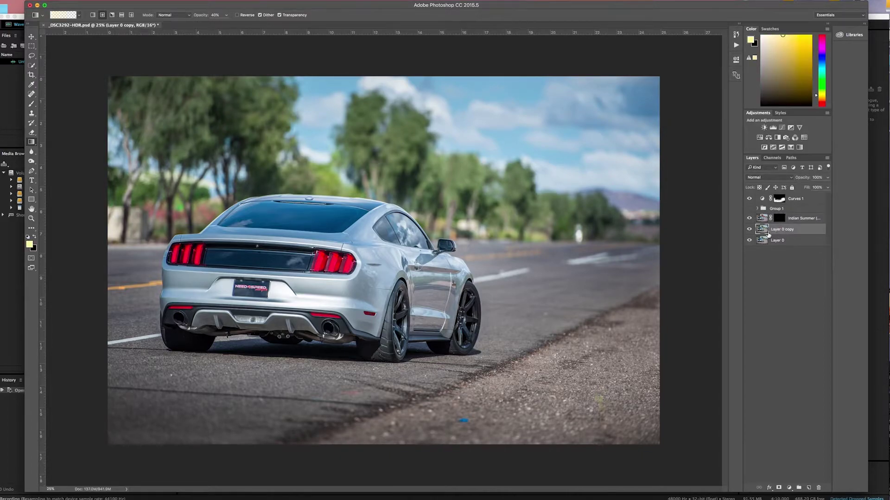
{"action": "left_click", "coordinate": [148, 1]}
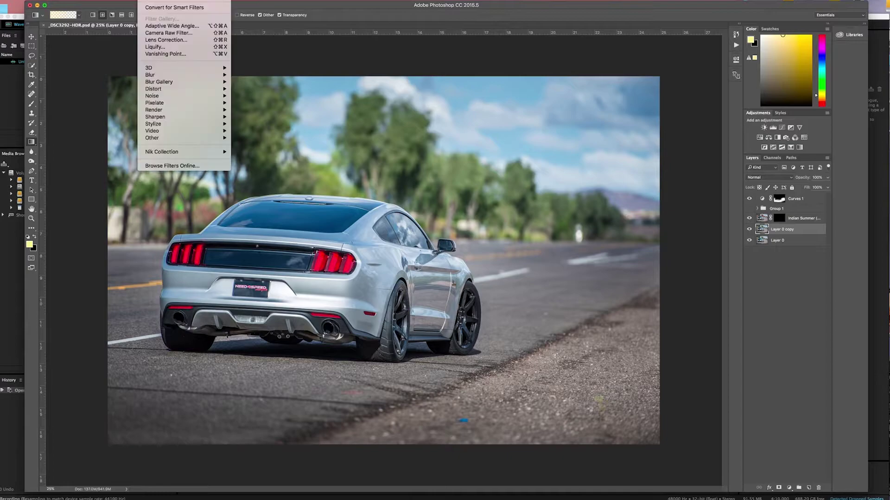
- Apply Color Efex Pro 4 Indian Summer with Method 3 for orange foliage
{"action": "mouse_move", "coordinate": [165, 153]}
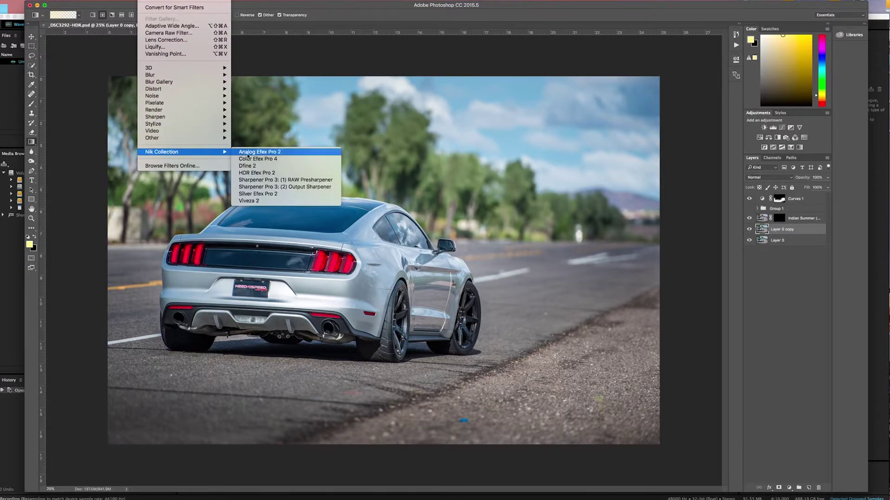
{"action": "left_click", "coordinate": [250, 159]}
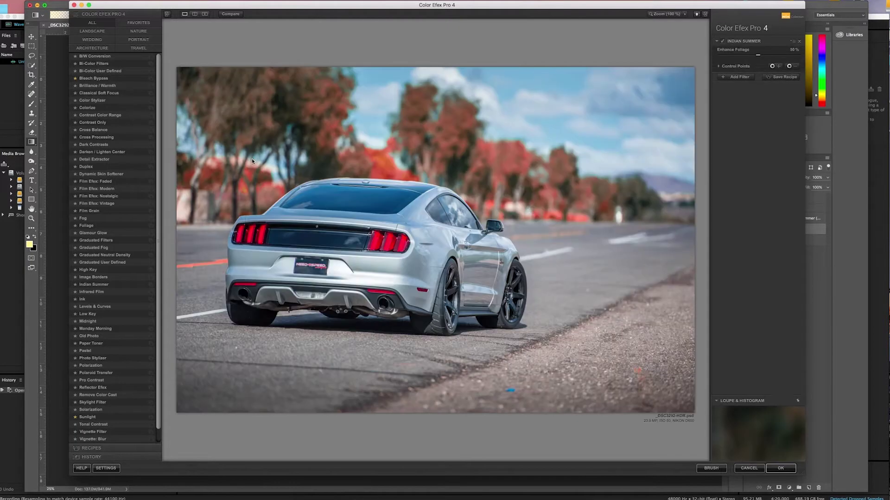
{"action": "left_click", "coordinate": [797, 57]}
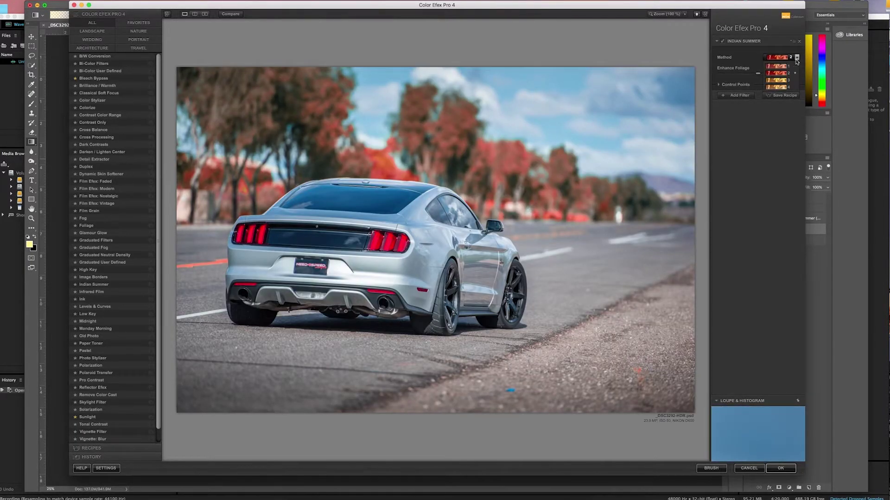
{"action": "left_click", "coordinate": [781, 80]}
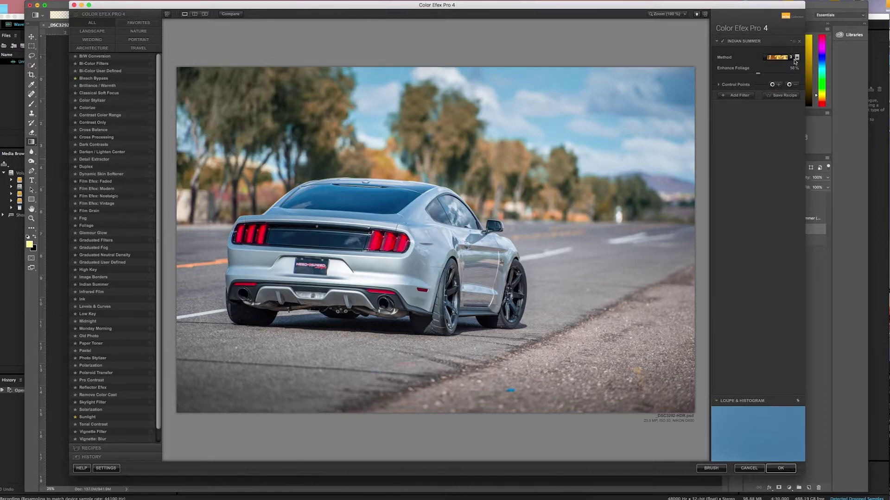
{"action": "left_click", "coordinate": [780, 468]}
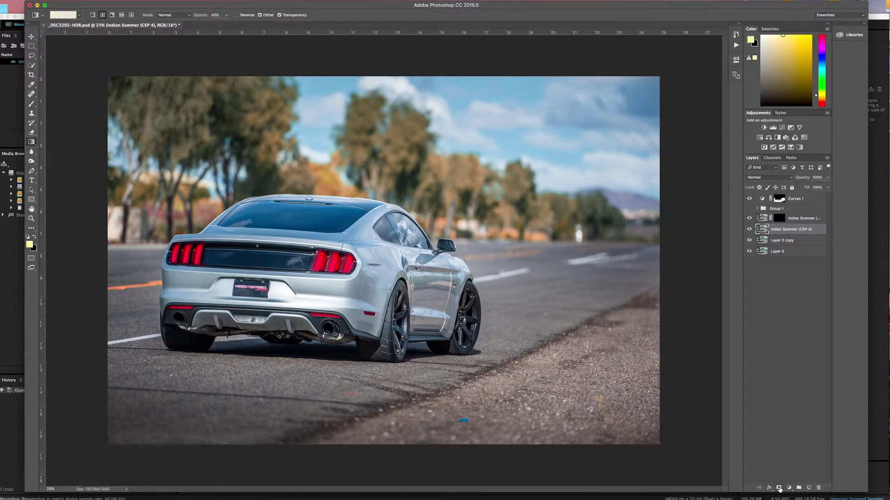
- Give the new Indian Summer layer a black mask and reselect Layer 0 copy
{"action": "left_click", "coordinate": [778, 488], "text": "alt"}
{"action": "left_click", "coordinate": [780, 240]}
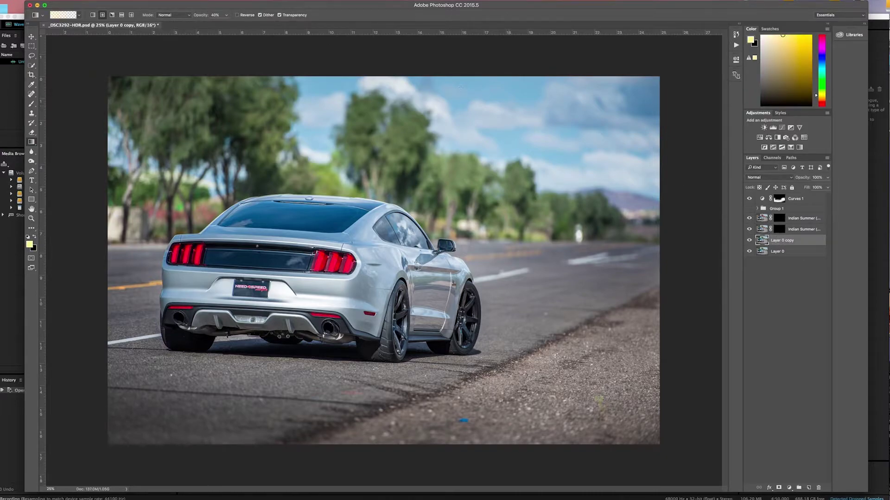
{"action": "left_click", "coordinate": [147, 1]}
- Apply Color Efex Pro 4 Indian Summer Method 4 to Layer 0 copy for stronger orange
{"action": "mouse_move", "coordinate": [209, 152]}
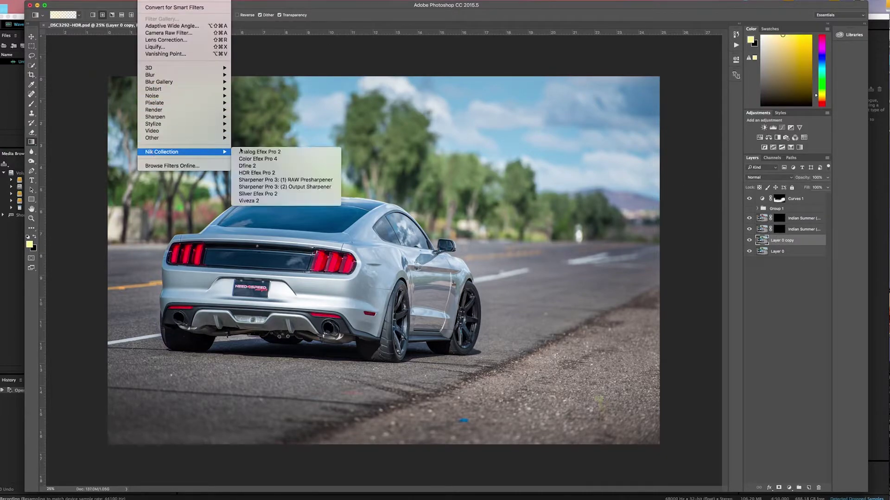
{"action": "left_click", "coordinate": [245, 188]}
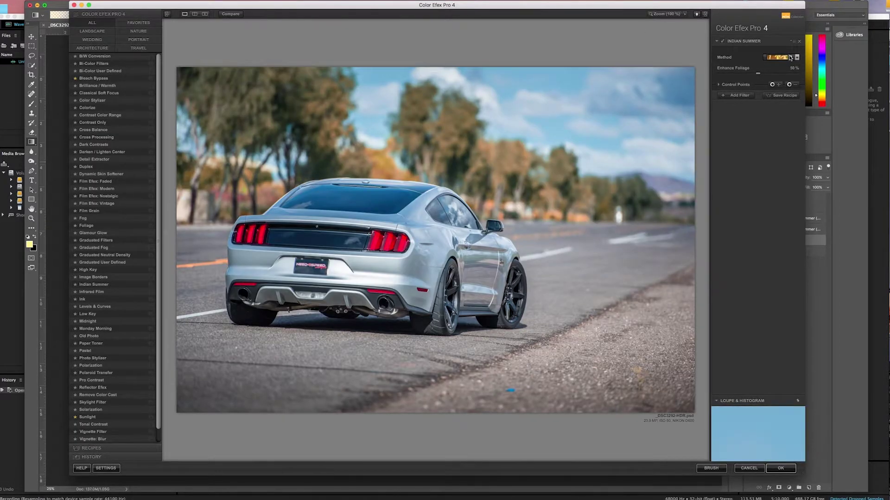
{"action": "left_click", "coordinate": [797, 57]}
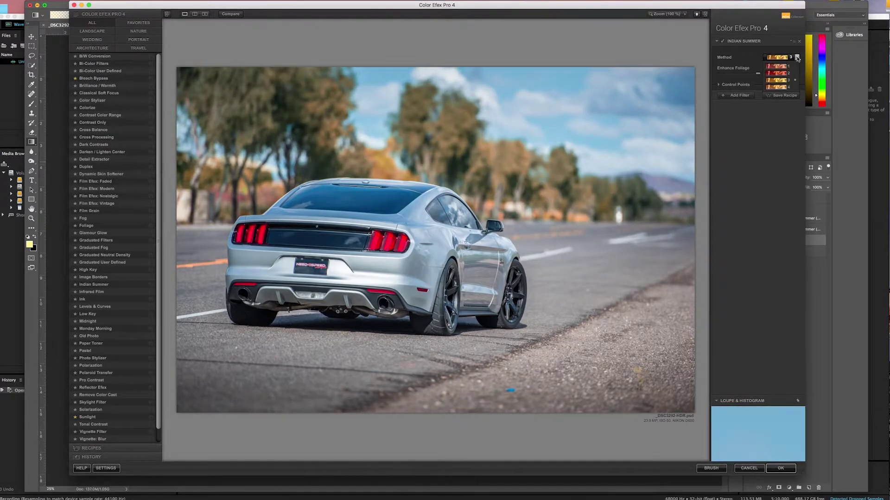
{"action": "left_click", "coordinate": [780, 88]}
{"action": "left_click", "coordinate": [781, 468]}
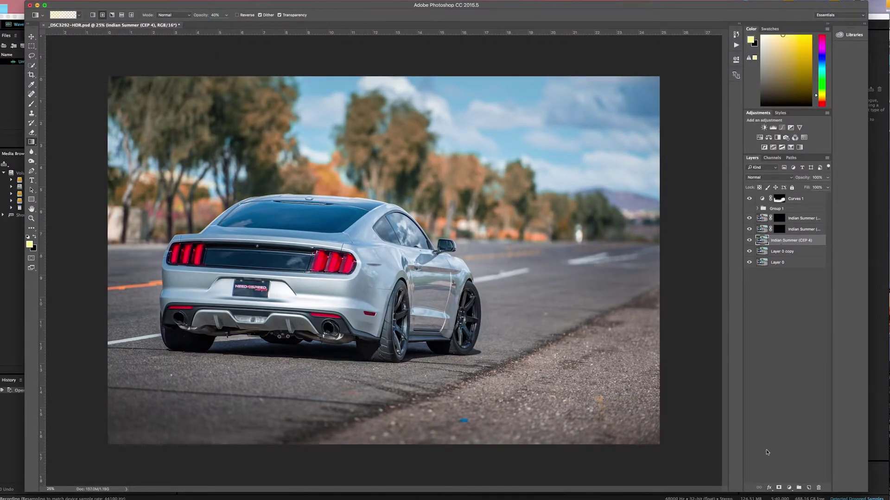
- Black-mask the third Indian Summer layer, then target the top layer's mask with the Brush tool
{"action": "left_click", "coordinate": [778, 488], "text": "alt"}
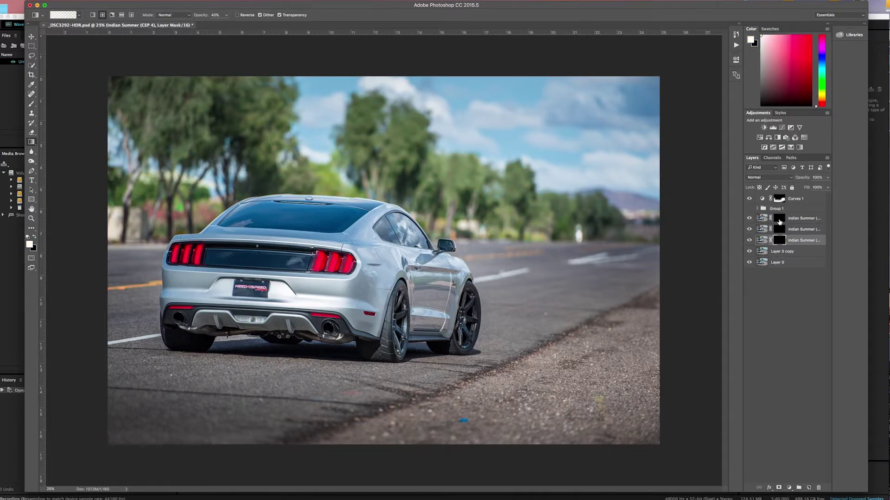
{"action": "left_click", "coordinate": [779, 222]}
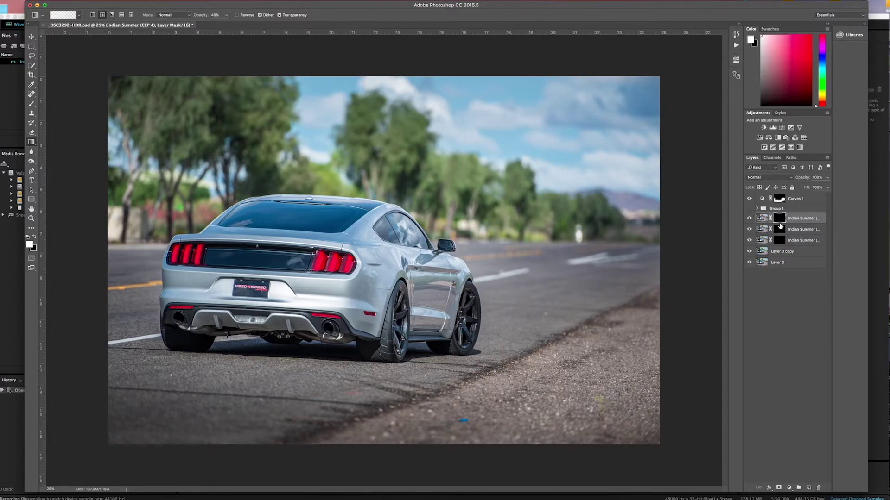
{"action": "key", "text": "b"}
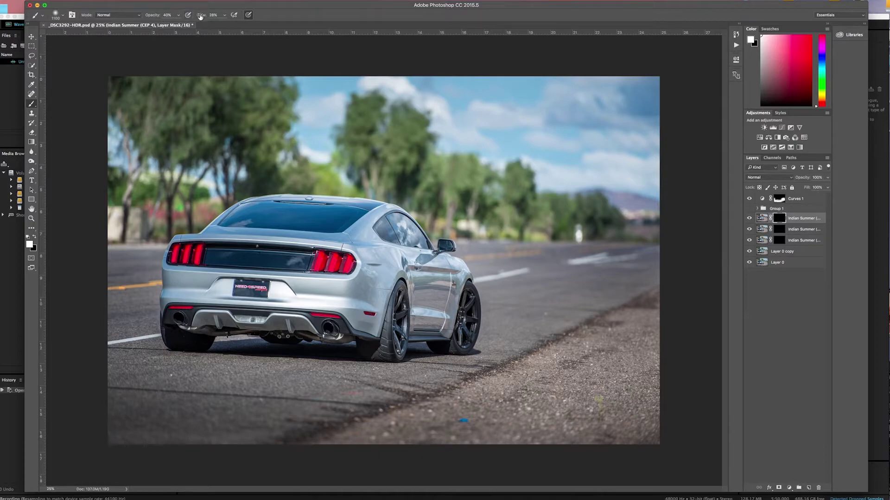
- With an 800 px brush at 88% opacity and 79% flow, paint red foliage into the treetops
{"action": "left_click_drag", "start_coordinate": [199, 17], "coordinate": [199, 17]}
{"action": "key", "text": "bracketleft"}
{"action": "key", "text": "bracketleft"}
{"action": "key", "text": "bracketleft"}
{"action": "key", "text": "bracketleft"}
{"action": "key", "text": "bracketleft"}
{"action": "key", "text": "bracketleft"}
{"action": "key", "text": "bracketleft"}
{"action": "key", "text": "bracketleft"}
{"action": "key", "text": "bracketleft"}
{"action": "mouse_move", "coordinate": [364, 110]}
{"action": "left_mouse_down"}
{"action": "mouse_move", "coordinate": [408, 110]}
{"action": "mouse_move", "coordinate": [413, 132]}
{"action": "mouse_move", "coordinate": [405, 124]}
{"action": "mouse_move", "coordinate": [417, 131]}
{"action": "mouse_move", "coordinate": [407, 116]}
{"action": "mouse_move", "coordinate": [398, 129]}
{"action": "mouse_move", "coordinate": [390, 114]}
{"action": "left_mouse_up"}
{"action": "left_click_drag", "start_coordinate": [151, 15], "coordinate": [215, 15]}
{"action": "mouse_move", "coordinate": [417, 105]}
{"action": "left_mouse_down"}
{"action": "mouse_move", "coordinate": [419, 117]}
{"action": "mouse_move", "coordinate": [398, 103]}
{"action": "mouse_move", "coordinate": [361, 105]}
{"action": "mouse_move", "coordinate": [366, 99]}
{"action": "mouse_move", "coordinate": [350, 102]}
{"action": "mouse_move", "coordinate": [358, 106]}
{"action": "mouse_move", "coordinate": [350, 111]}
{"action": "mouse_move", "coordinate": [378, 112]}
{"action": "mouse_move", "coordinate": [356, 116]}
{"action": "mouse_move", "coordinate": [368, 115]}
{"action": "mouse_move", "coordinate": [269, 93]}
{"action": "left_mouse_up"}
{"action": "left_click_drag", "start_coordinate": [435, 159], "coordinate": [526, 172]}
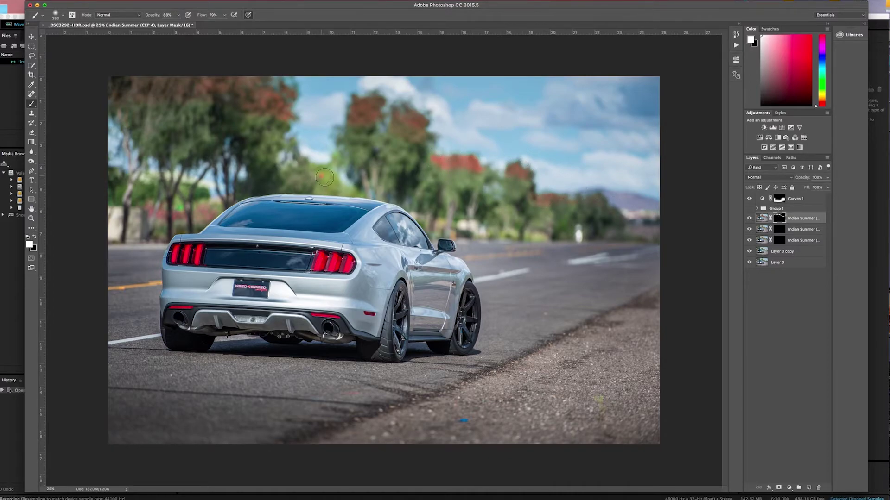
{"action": "left_click_drag", "start_coordinate": [325, 177], "coordinate": [304, 166]}
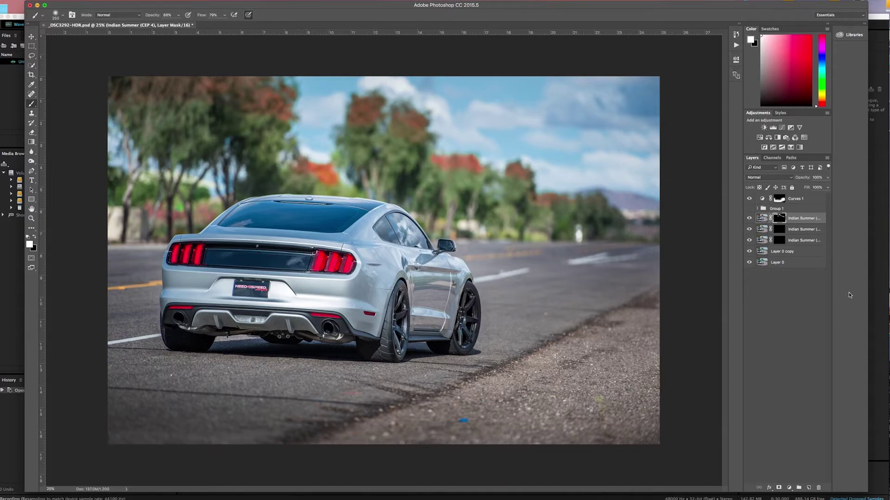
- Paint the second mask into the upper-left trees and the third mask into the central trees
{"action": "left_click", "coordinate": [778, 228]}
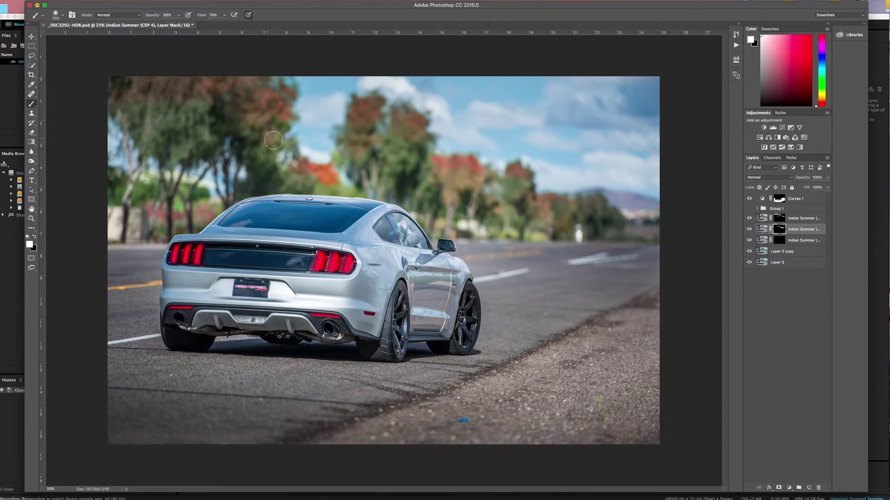
{"action": "mouse_move", "coordinate": [273, 133]}
{"action": "left_mouse_down"}
{"action": "mouse_move", "coordinate": [253, 146]}
{"action": "mouse_move", "coordinate": [161, 126]}
{"action": "mouse_move", "coordinate": [200, 111]}
{"action": "mouse_move", "coordinate": [147, 106]}
{"action": "left_mouse_up"}
{"action": "left_click", "coordinate": [779, 241]}
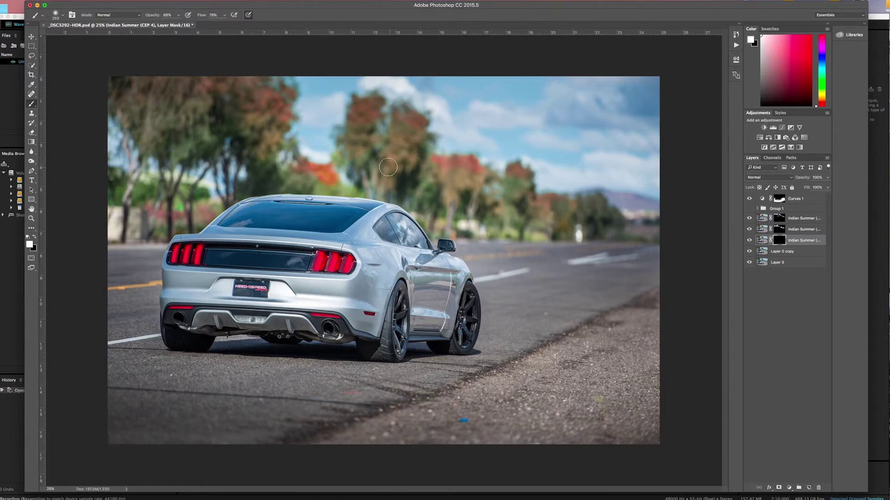
{"action": "left_click_drag", "start_coordinate": [338, 189], "coordinate": [352, 191]}
- Paint red-orange into the left tree line on the first mask, then select all three Indian Summer layers
{"action": "left_click", "coordinate": [780, 218]}
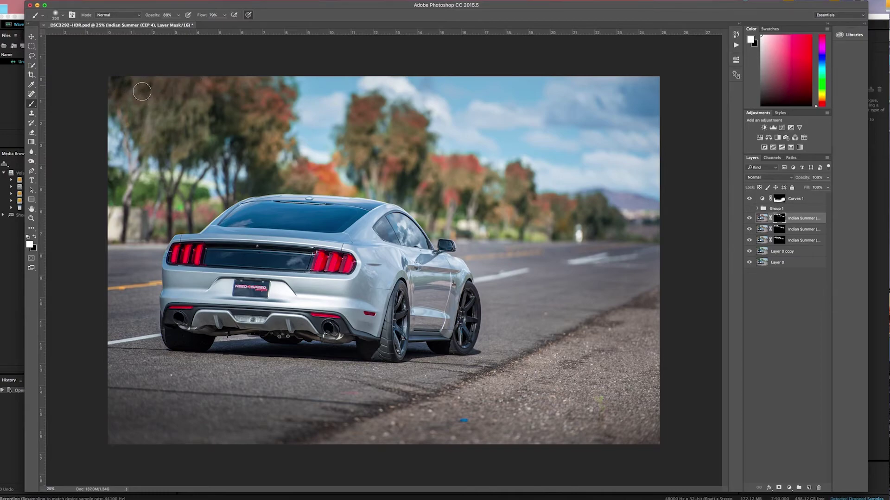
{"action": "mouse_move", "coordinate": [116, 186]}
{"action": "left_mouse_down"}
{"action": "mouse_move", "coordinate": [154, 178]}
{"action": "mouse_move", "coordinate": [204, 190]}
{"action": "left_mouse_up"}
{"action": "left_click", "coordinate": [779, 230]}
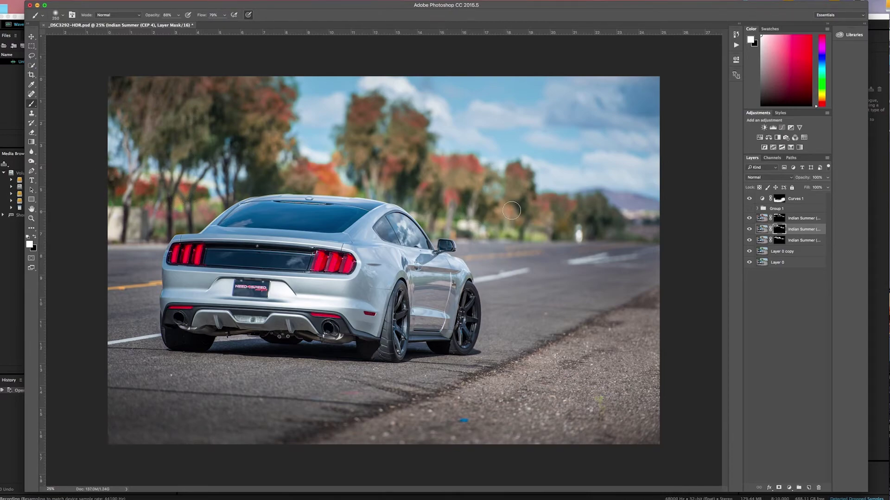
{"action": "left_click", "coordinate": [779, 240]}
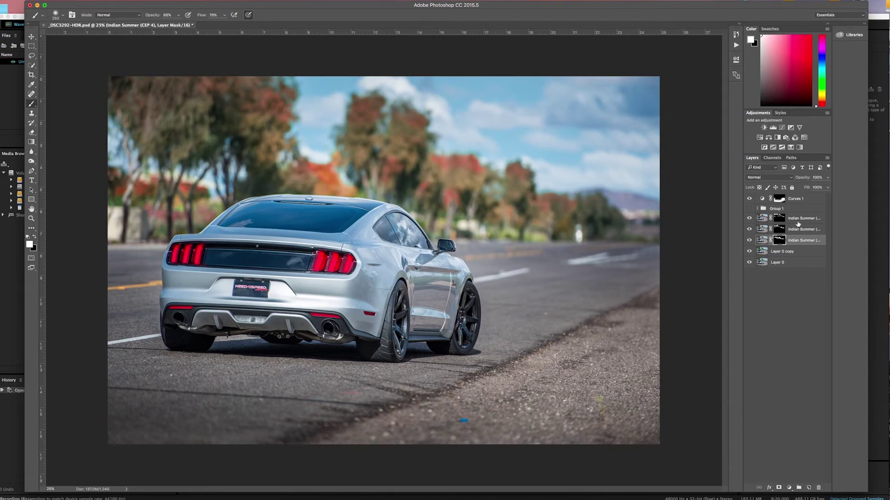
{"action": "left_click", "coordinate": [799, 219], "text": "shift"}
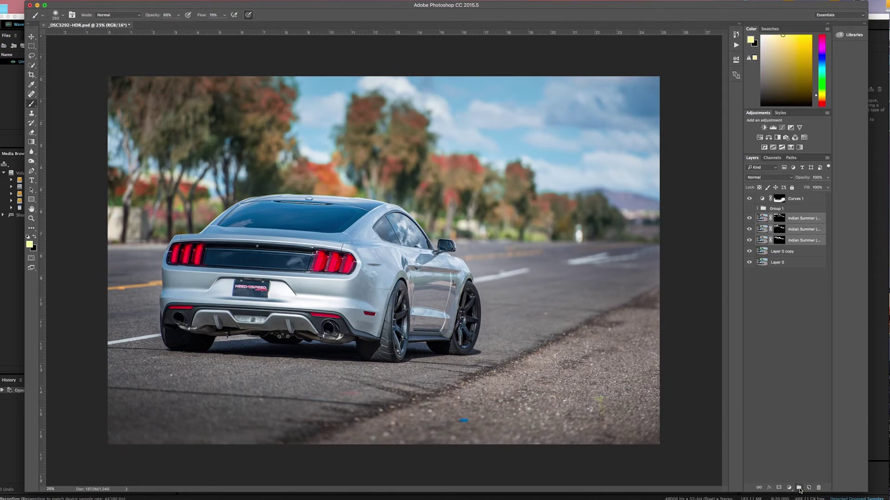
- Group the three Indian Summer layers into Group 2 and toggle it off and on for a before/after
{"action": "left_click", "coordinate": [799, 488]}
{"action": "left_click", "coordinate": [749, 217]}
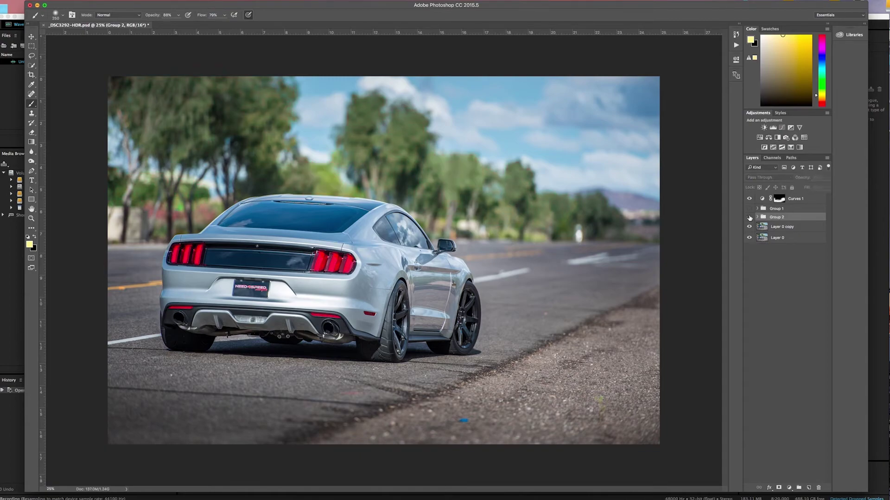
{"action": "left_click", "coordinate": [750, 217]}
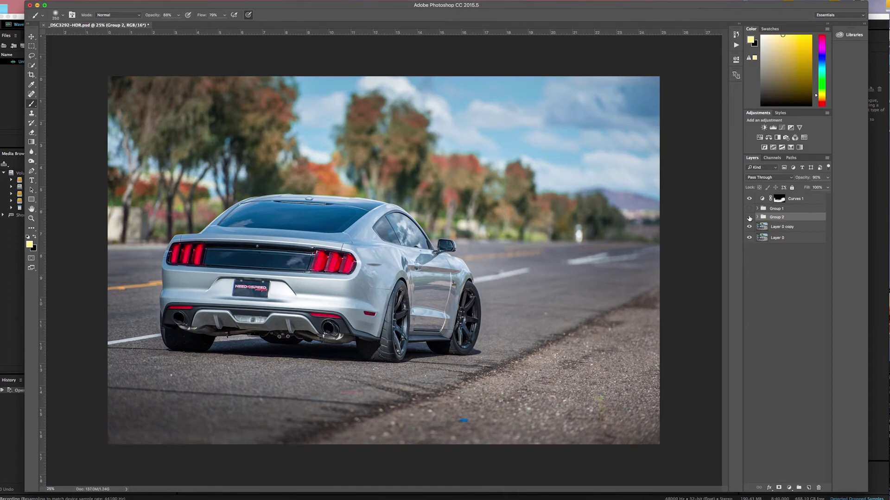
{"action": "left_click", "coordinate": [749, 217]}
{"action": "left_click", "coordinate": [749, 217]}
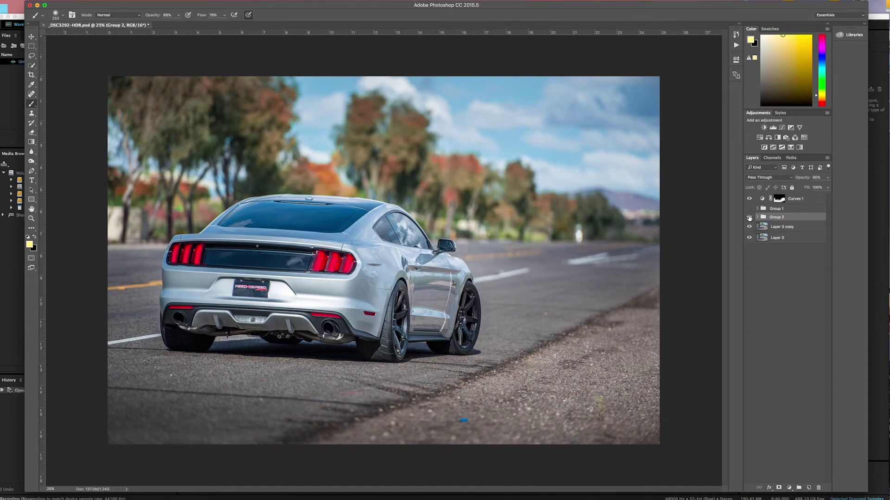